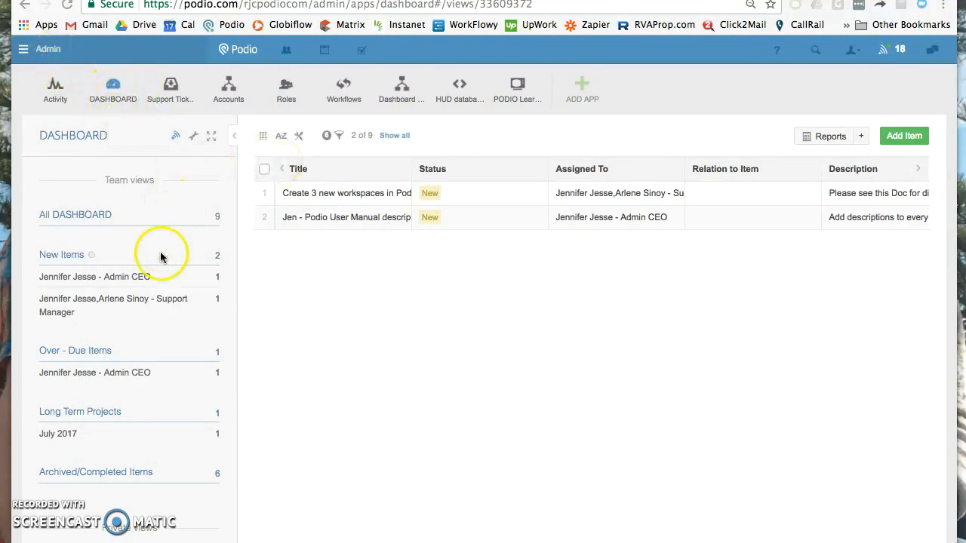
- Show all items of the DASHBOARD app without any view filter
scroll(158, 255, down, 1)
scroll(158, 255, up, 1)
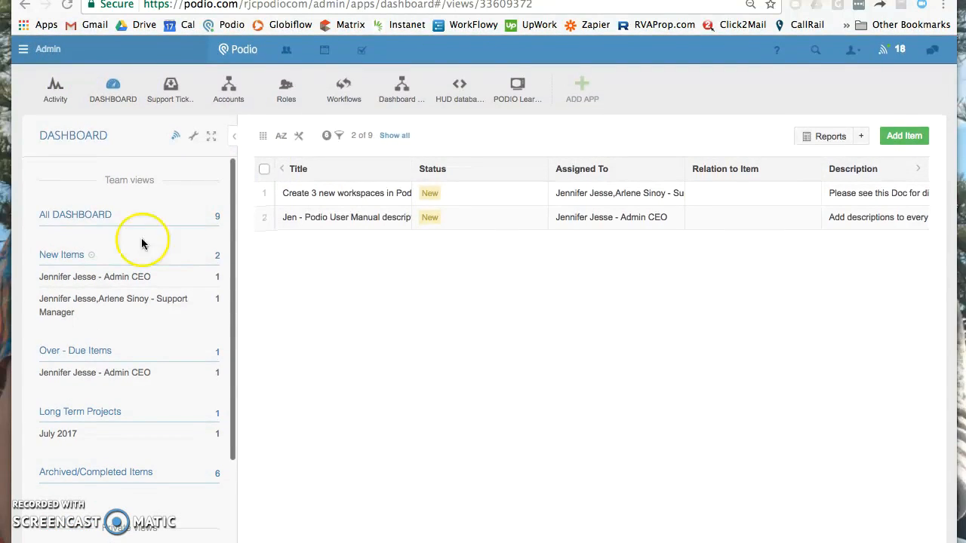
click(84, 219)
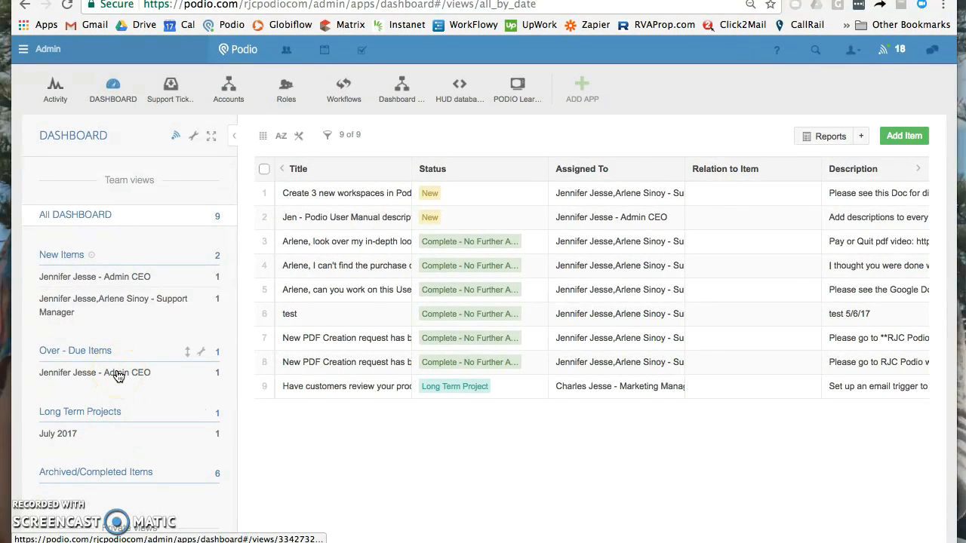
- Open the New Items team view and check its title and Split by settings, leaving them unsaved
click(69, 258)
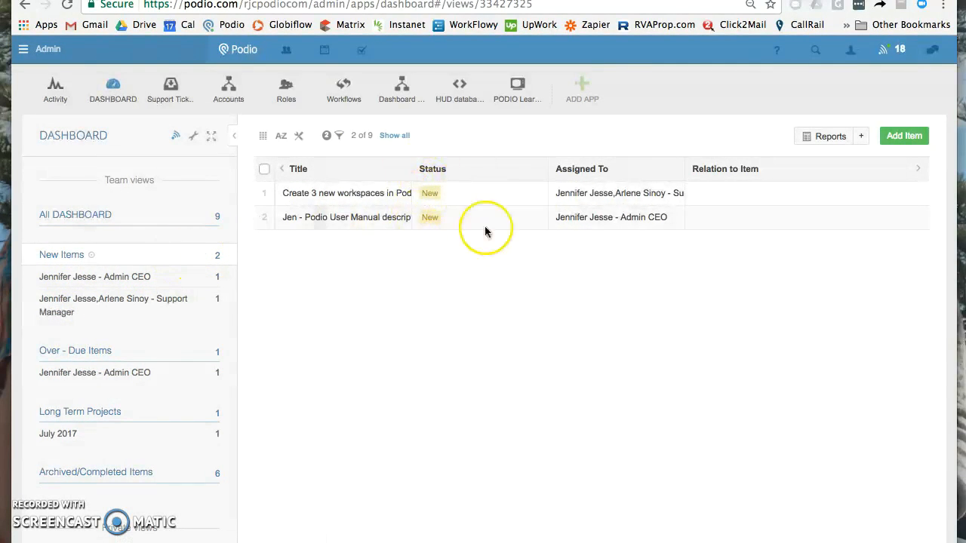
click(200, 257)
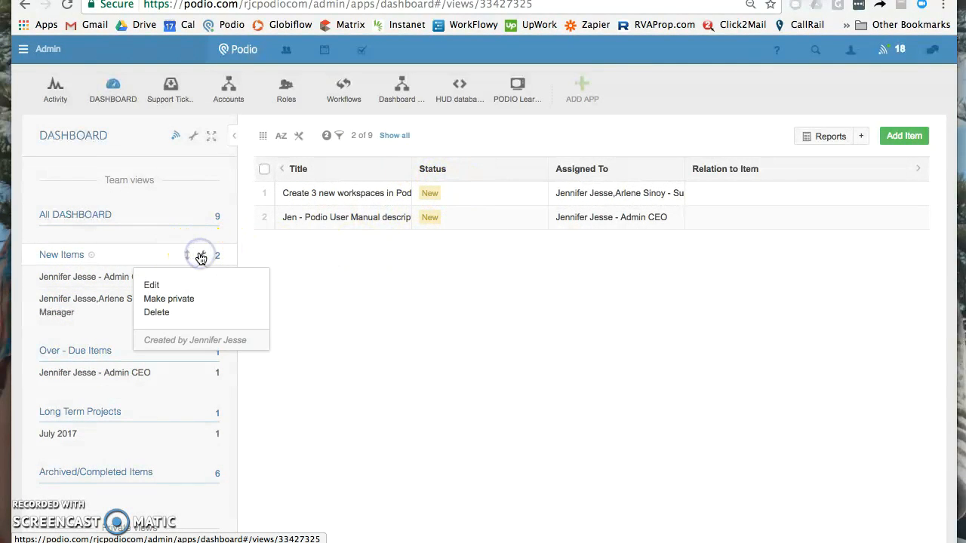
click(151, 285)
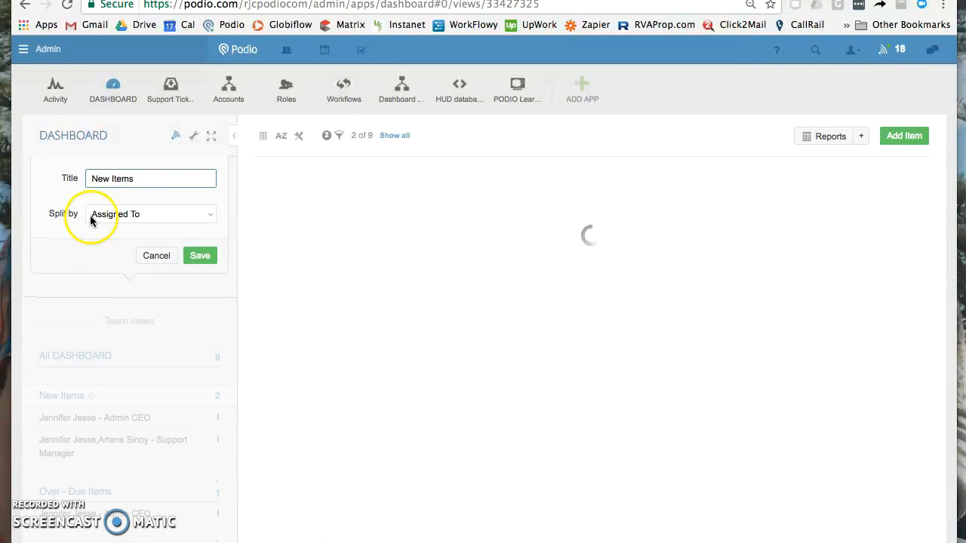
click(157, 255)
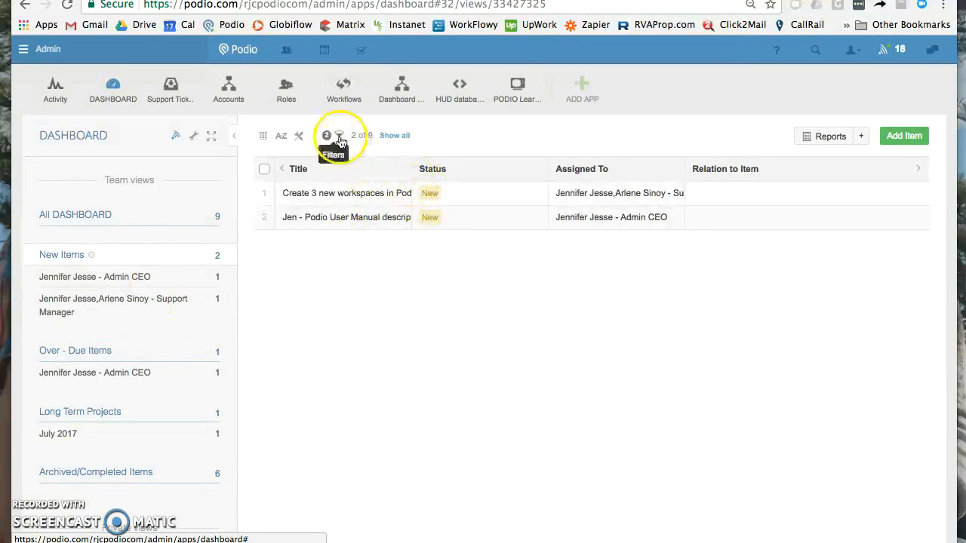
- Review the filters applied to the New Items view and close the filter list
click(336, 136)
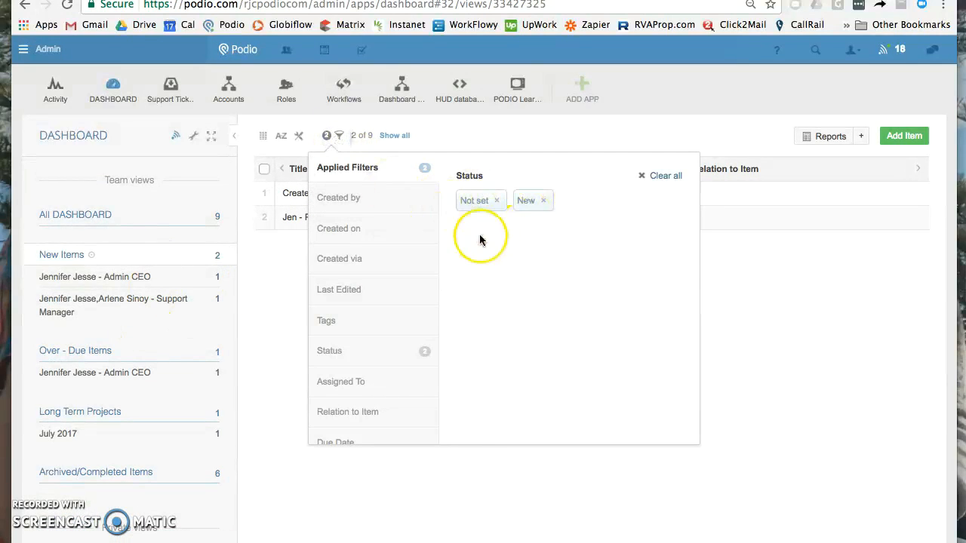
click(336, 138)
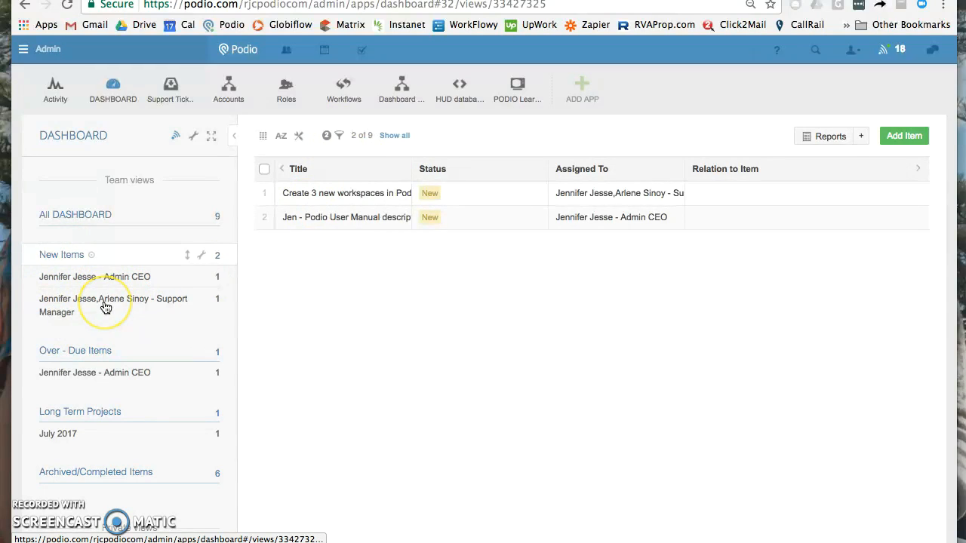
click(74, 285)
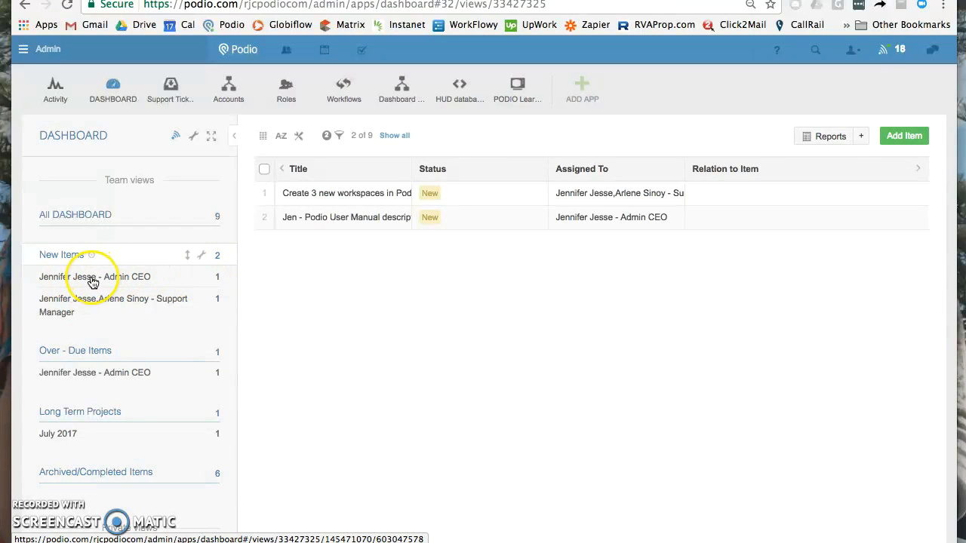
- Open the Over - Due Items view, narrow it to the Admin CEO role and examine the item's due date and priority
scroll(108, 307, down, 1)
scroll(108, 306, down, 1)
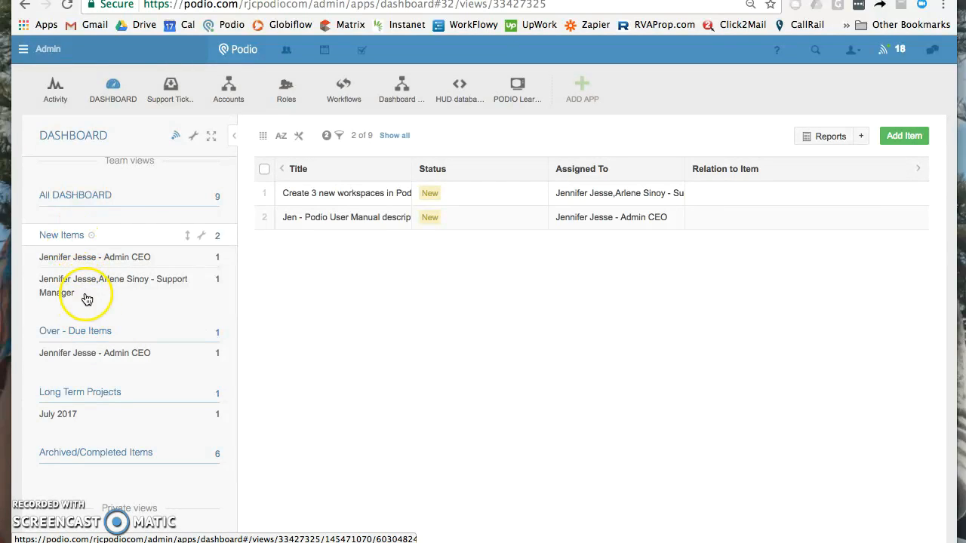
click(92, 333)
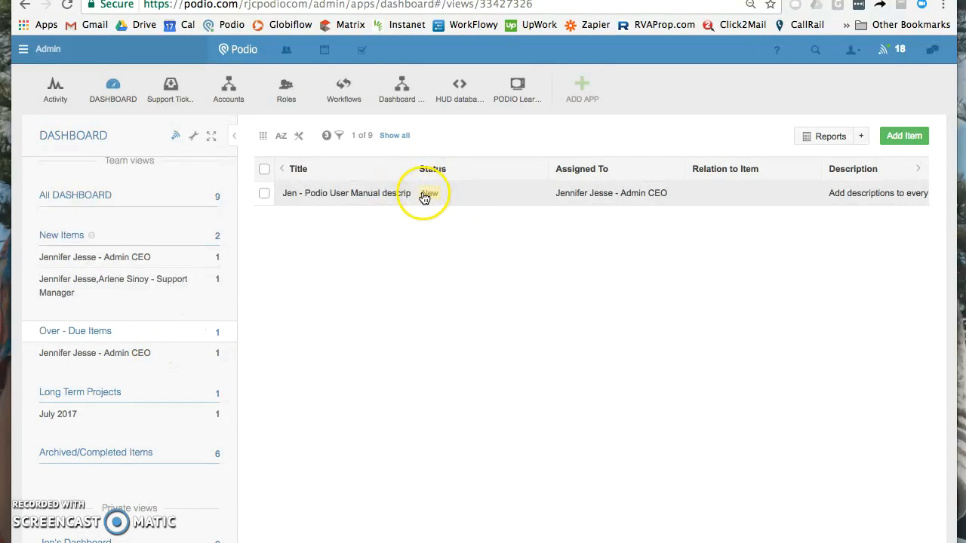
scroll(629, 193, right, 5)
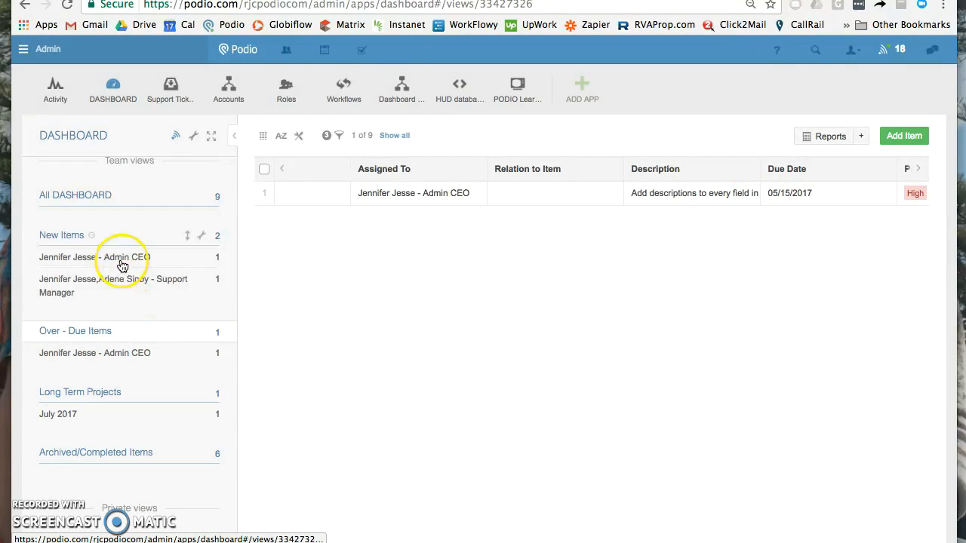
click(129, 360)
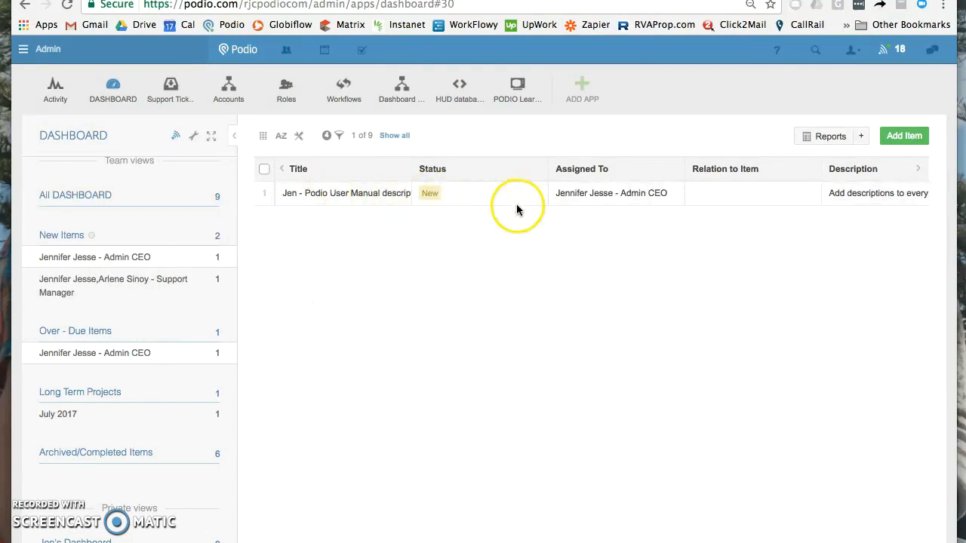
scroll(662, 185, right, 5)
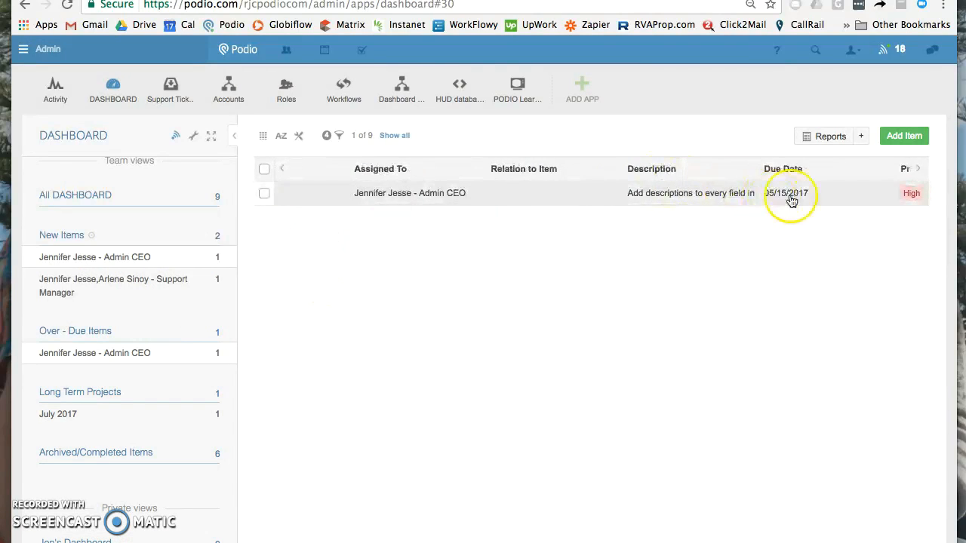
scroll(590, 177, left, 5)
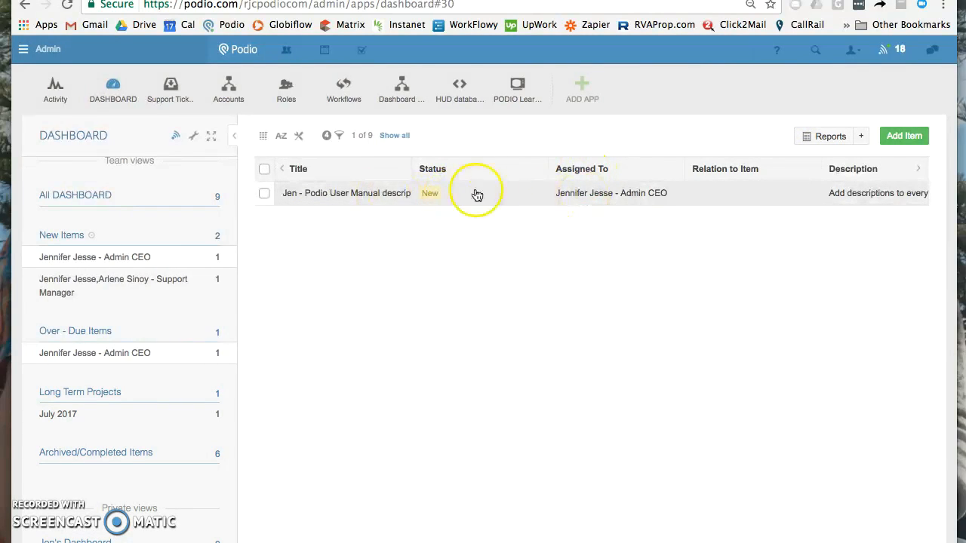
- Open the Long Term Projects team view and examine its items
scroll(181, 307, down, 2)
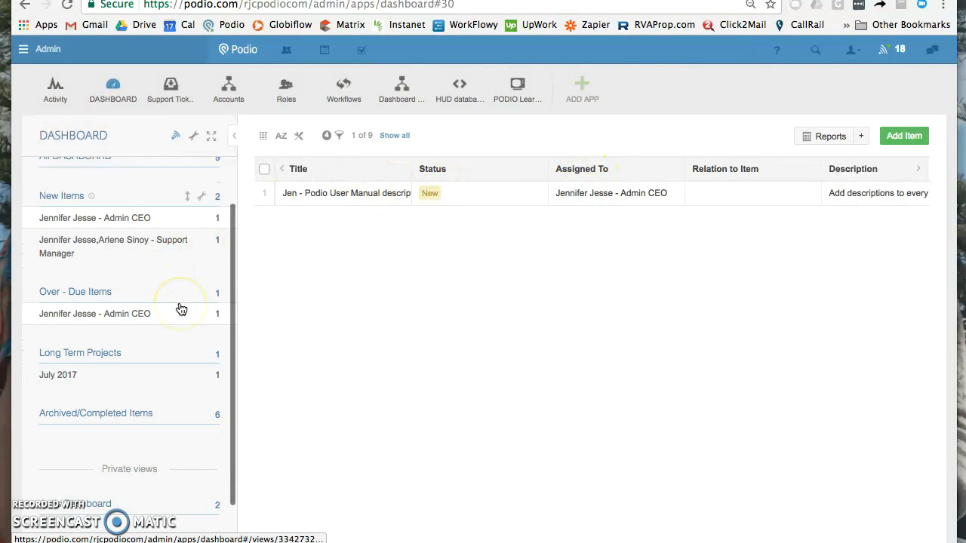
click(99, 348)
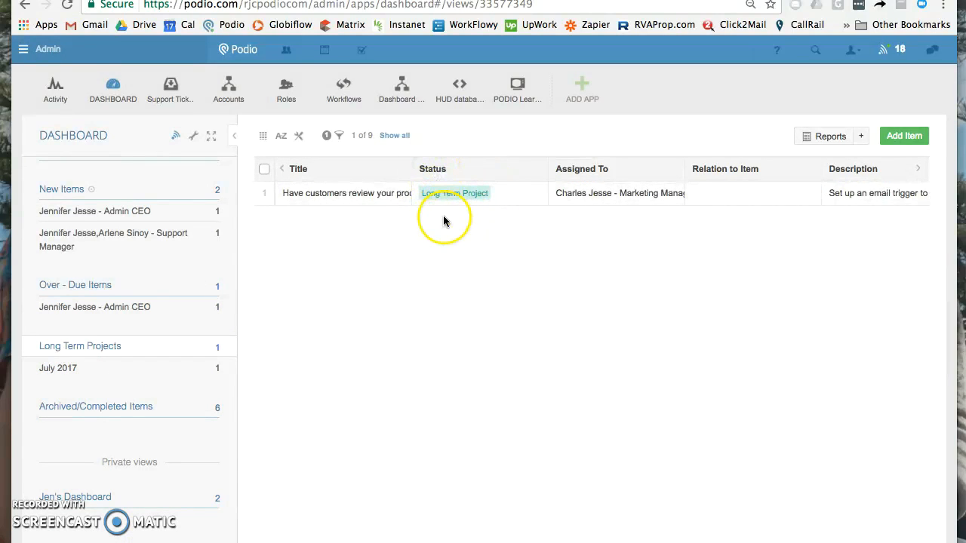
scroll(158, 266, up, 2)
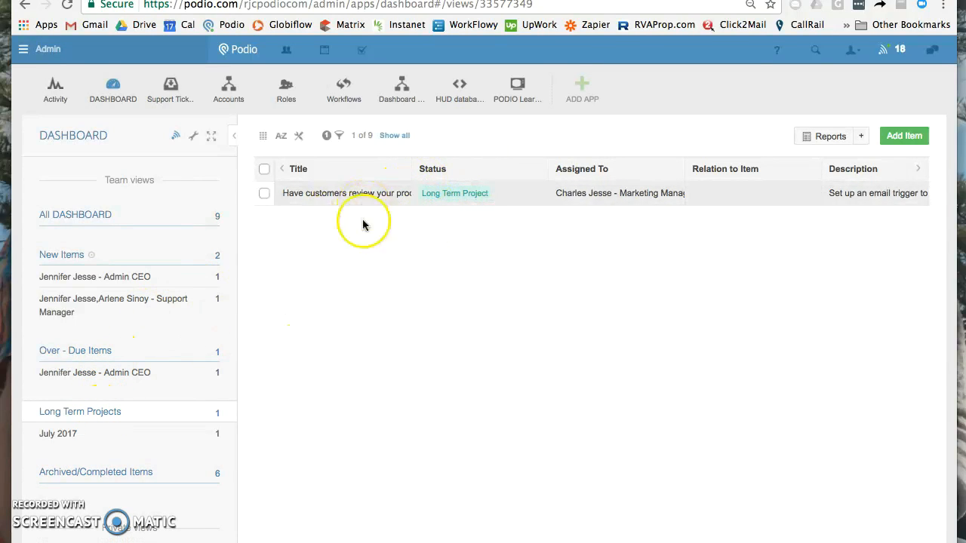
- Open the Archived/Completed Items team view and examine the statuses of its items
scroll(138, 370, down, 3)
click(113, 372)
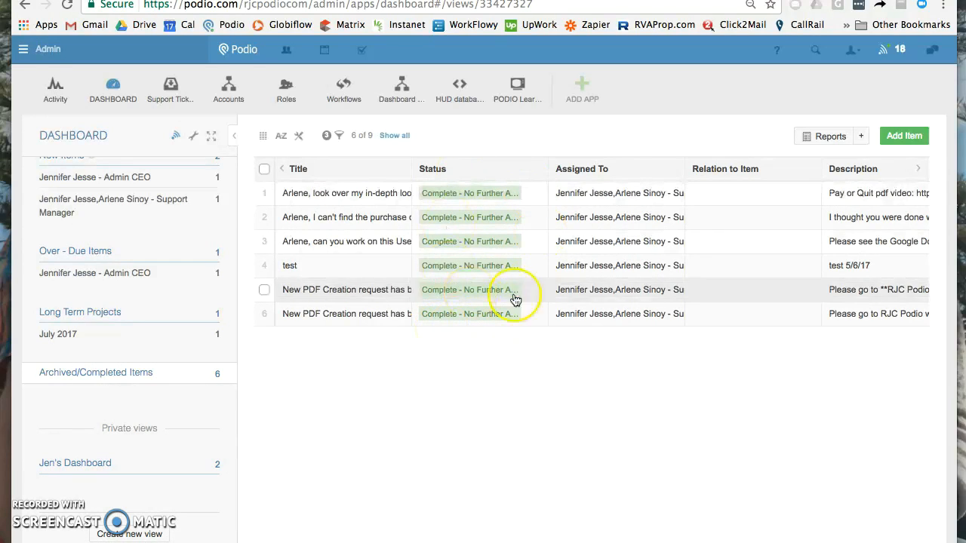
click(463, 317)
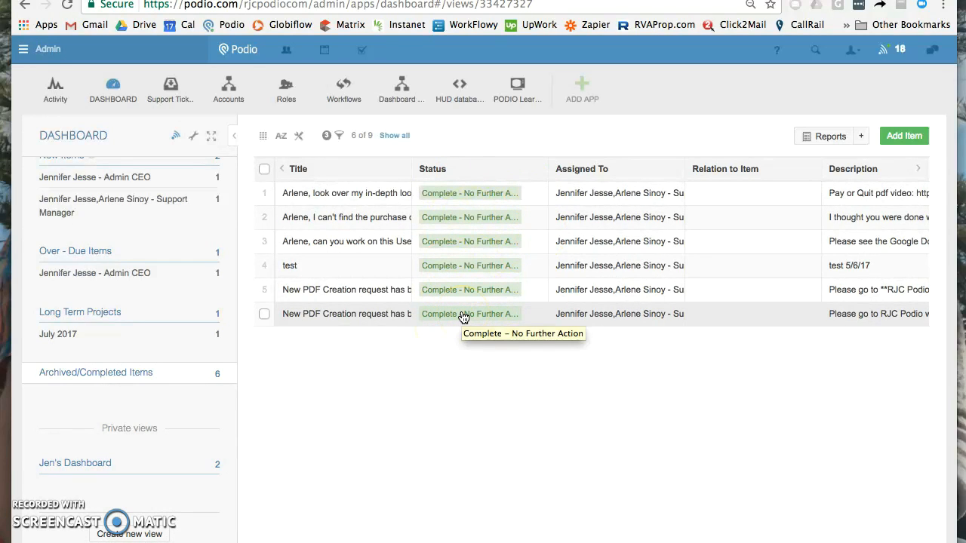
click(309, 241)
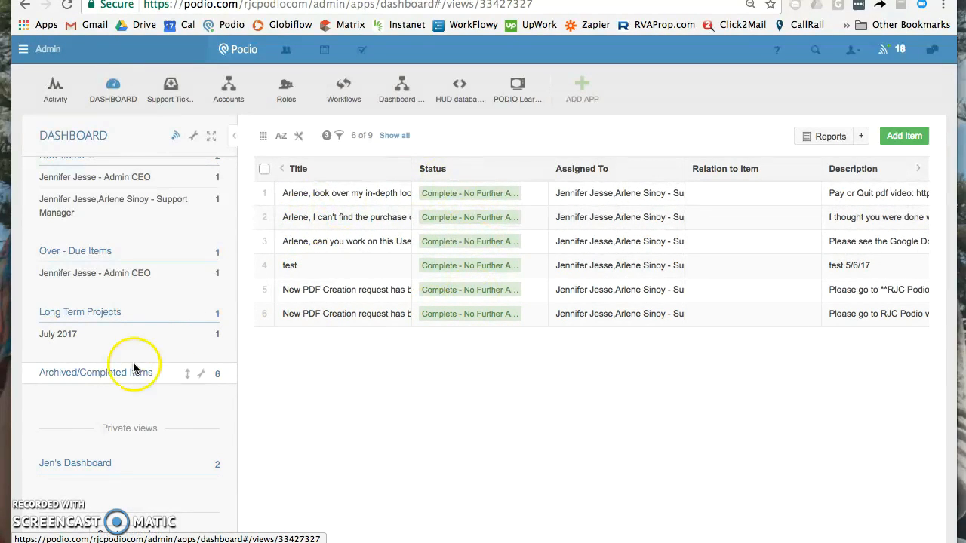
- Open the personal dashboard under the private views and review its Status and Assigned To filters
click(96, 465)
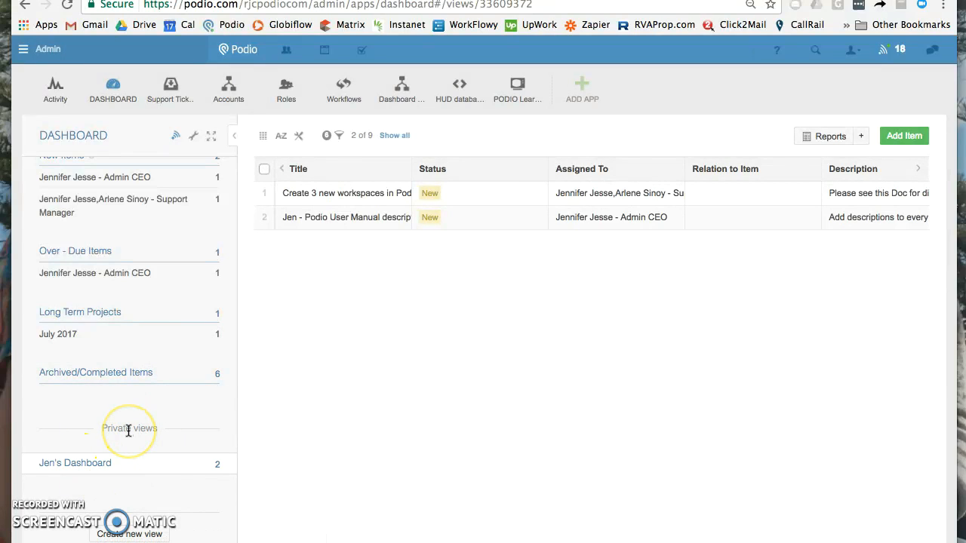
click(339, 135)
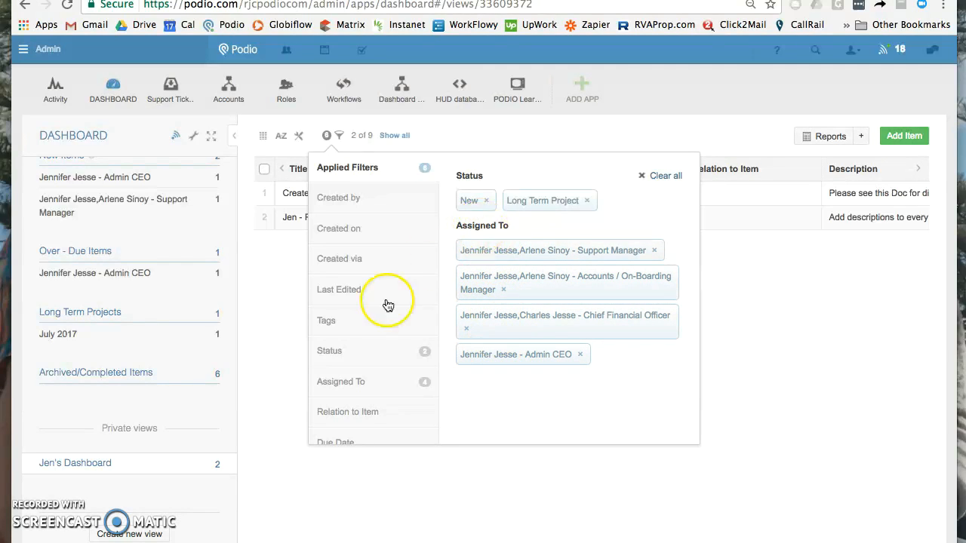
click(336, 136)
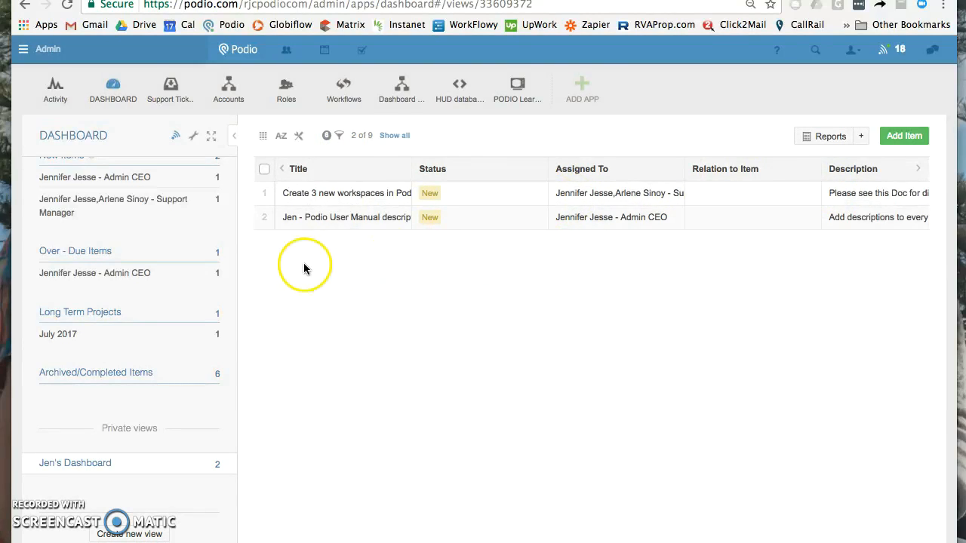
- Narrow the Status and Relation to Item columns of the private view's table
scroll(151, 262, up, 3)
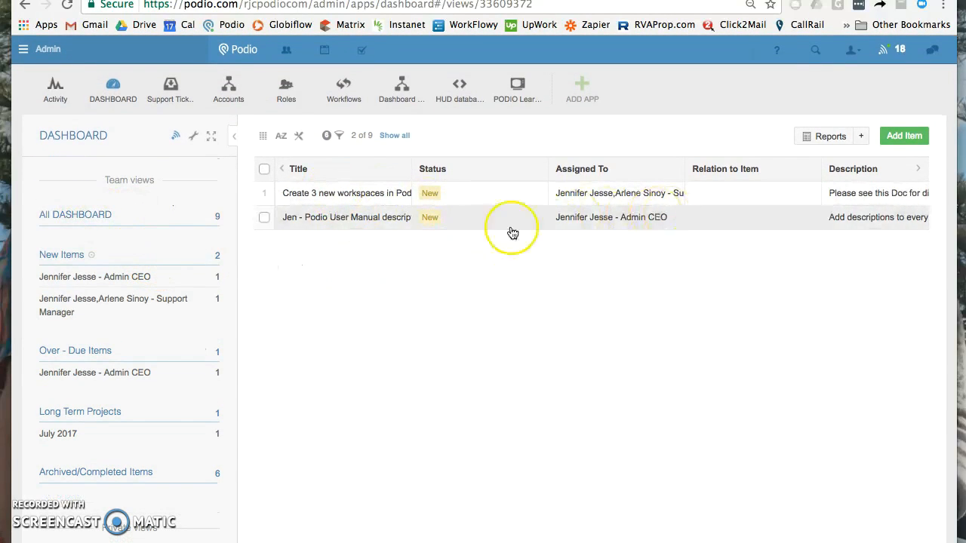
scroll(168, 368, down, 3)
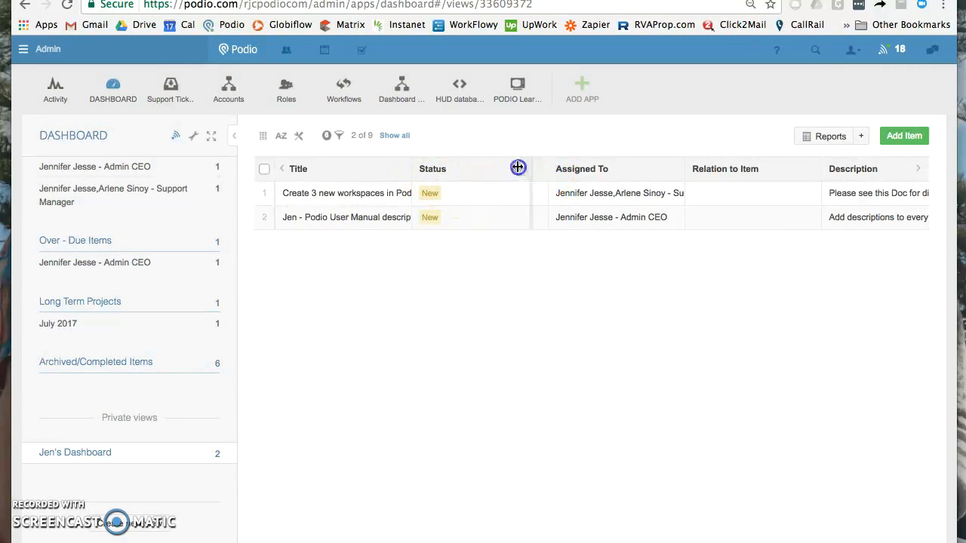
drag(463, 168, 463, 167)
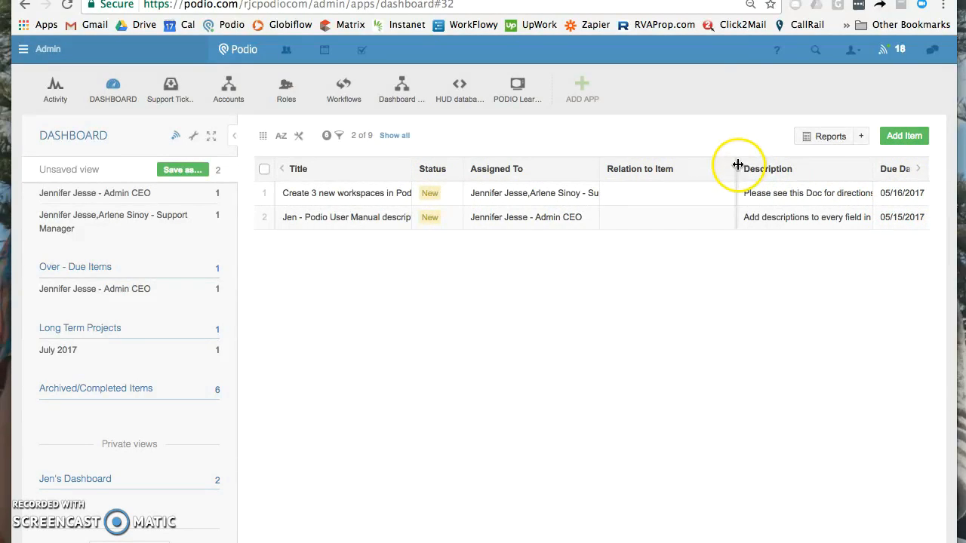
drag(703, 165, 698, 166)
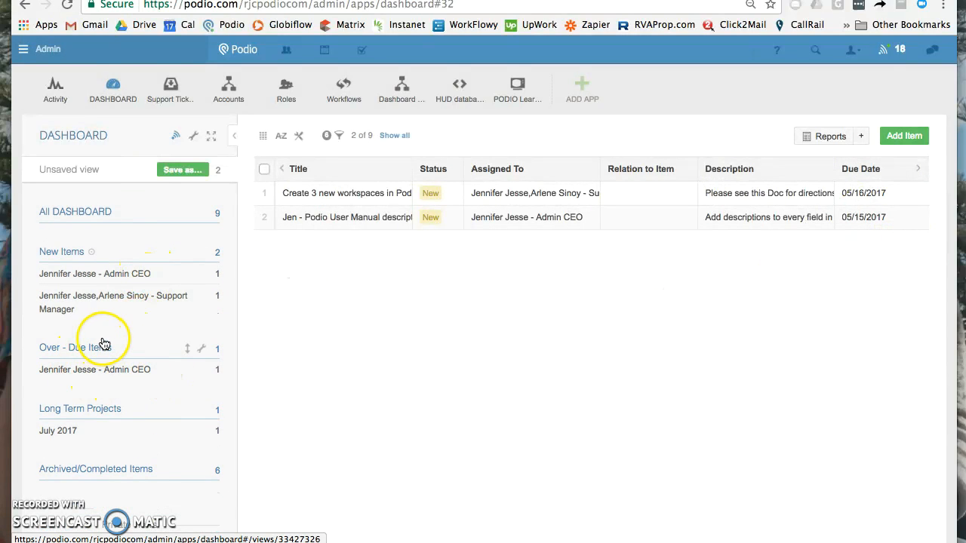
- Sort the table by Due Date, first ascending and finally descending
scroll(104, 341, up, 2)
scroll(134, 280, down, 3)
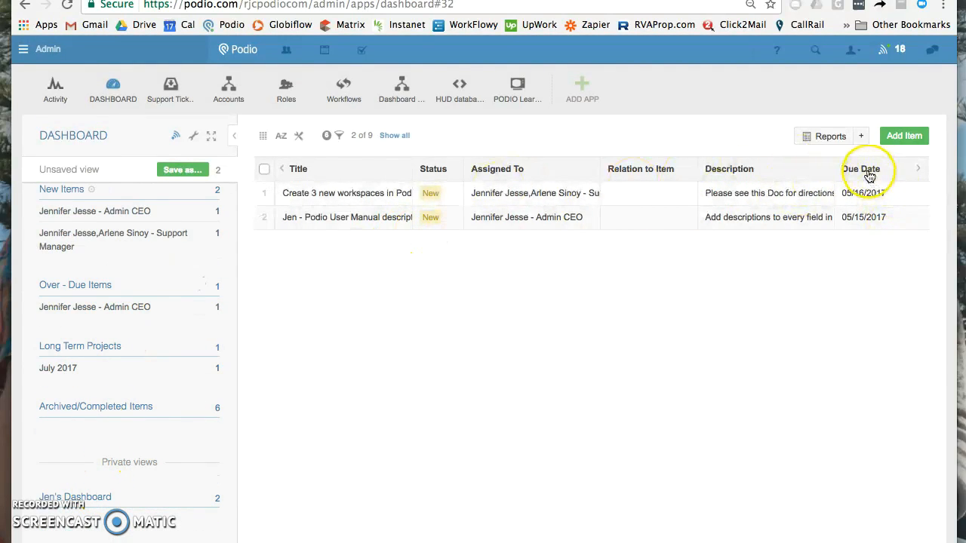
click(864, 169)
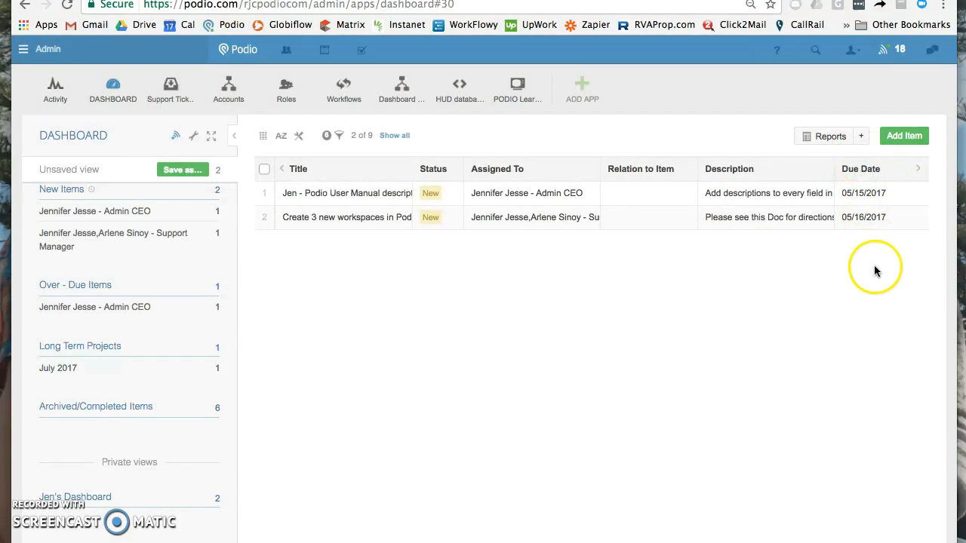
click(865, 173)
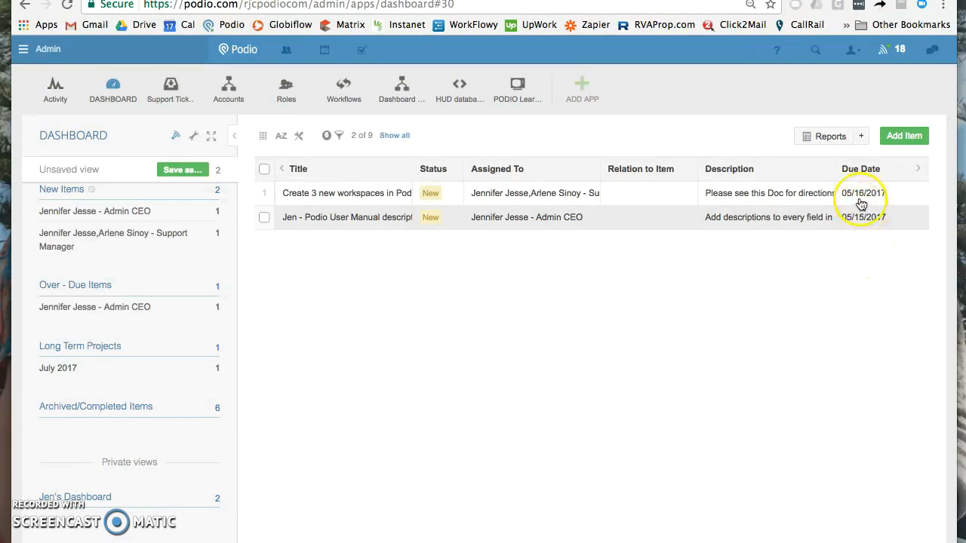
- Narrow the Due Date column and make the Relation to Item column slightly narrower
scroll(793, 206, right, 5)
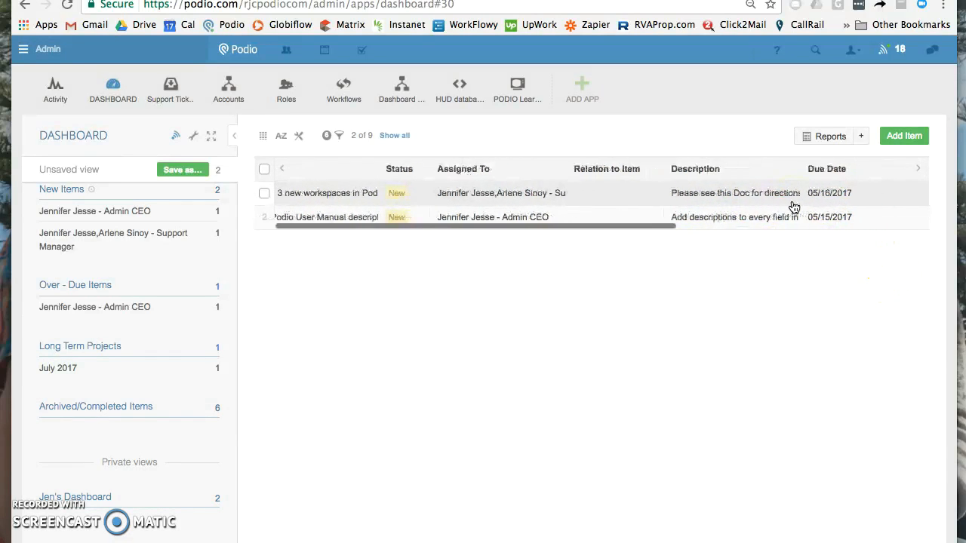
scroll(794, 207, right, 2)
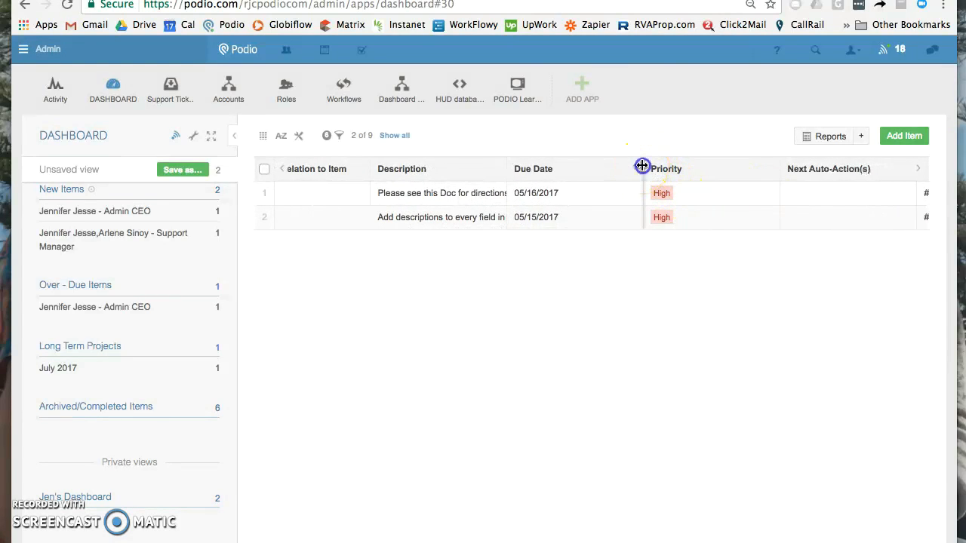
click(574, 168)
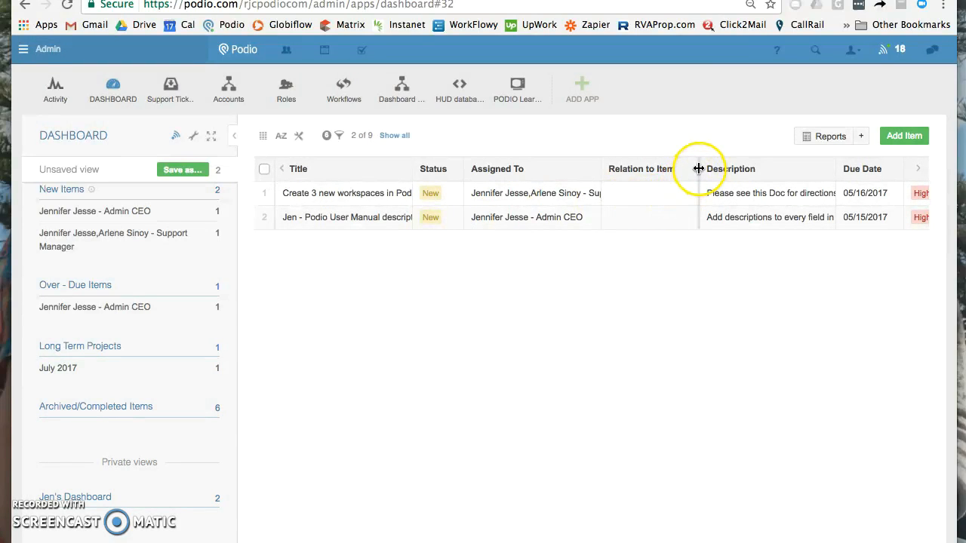
drag(687, 168, 676, 168)
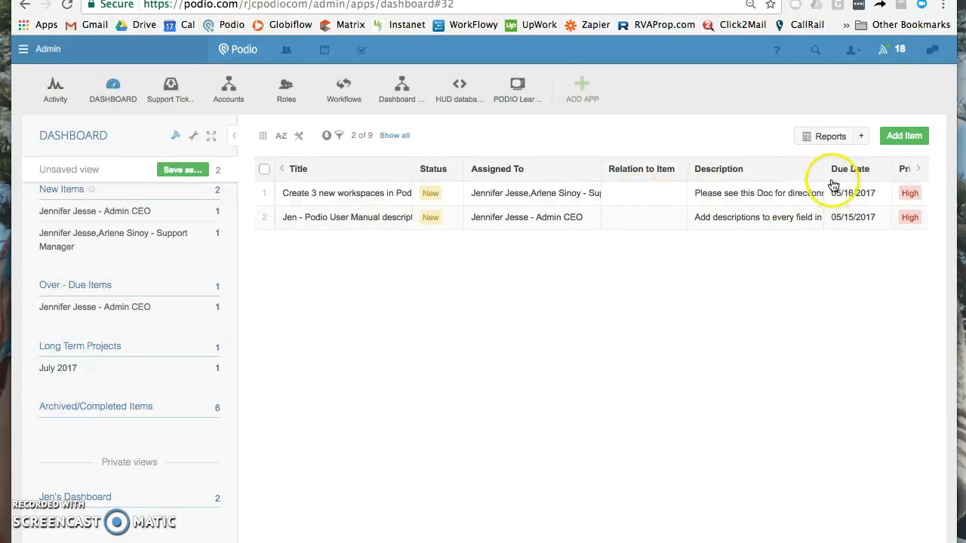
- Sort the private view's table by Due Date in ascending order and widen the Title column
click(859, 175)
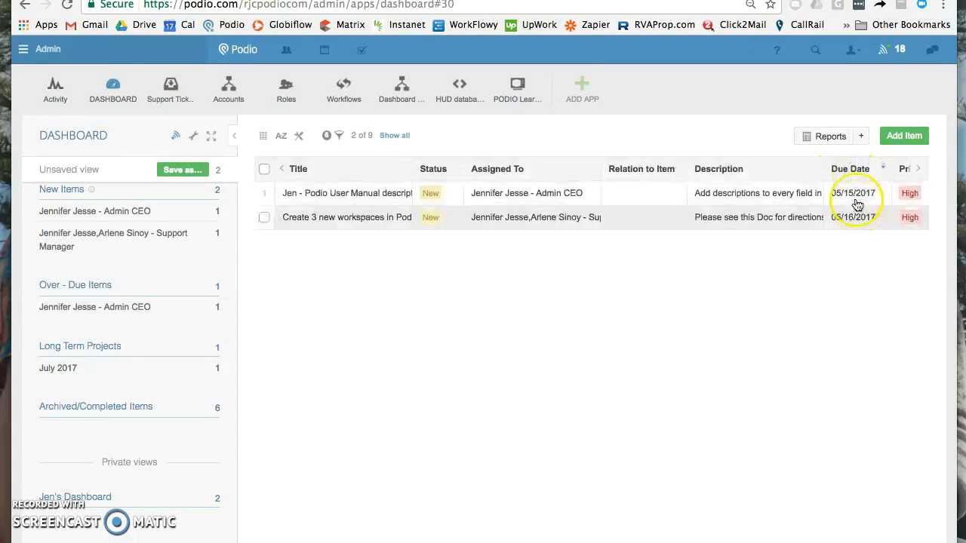
click(905, 170)
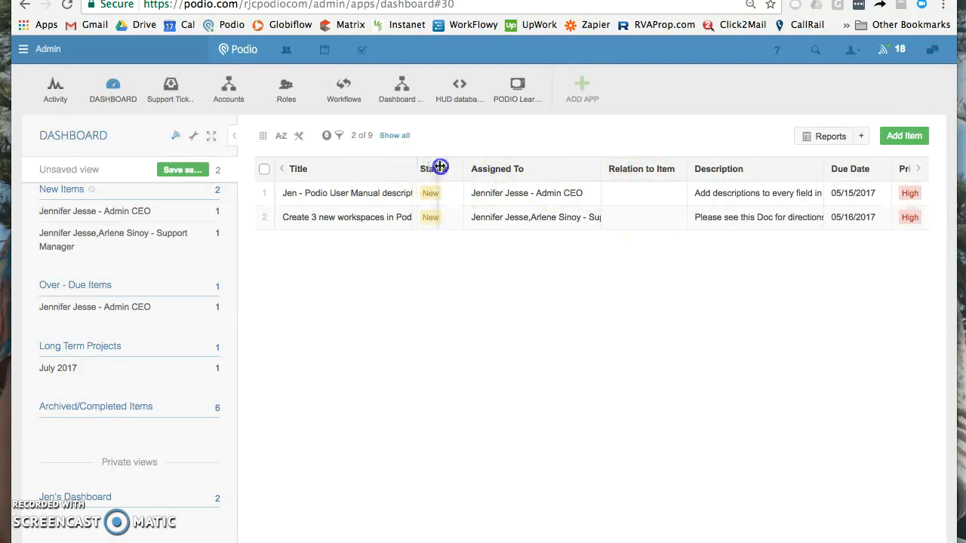
drag(446, 166, 479, 167)
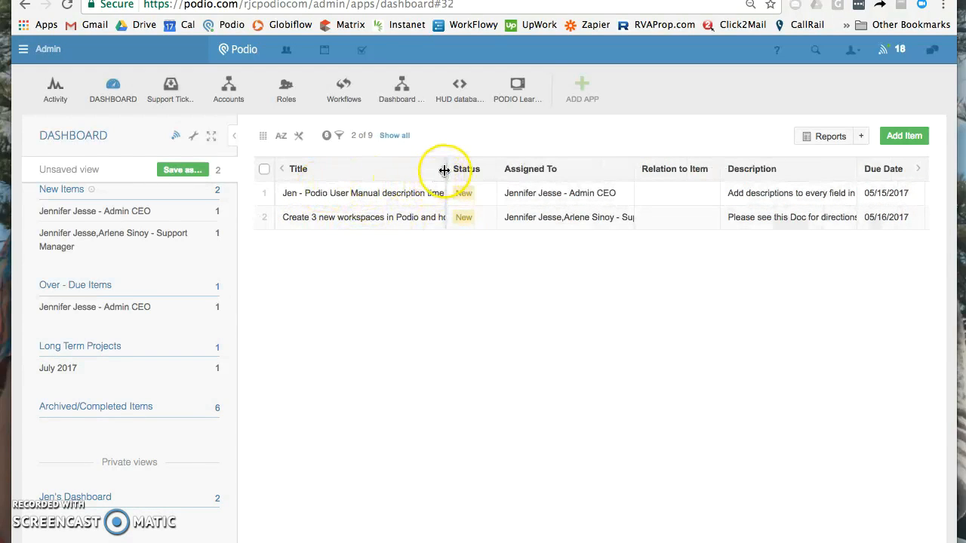
drag(448, 170, 456, 169)
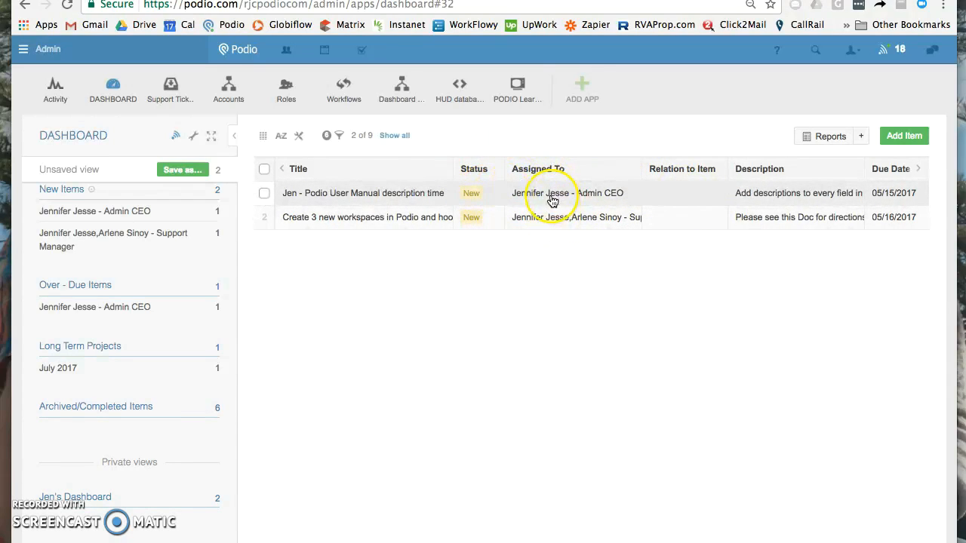
- Hide the Assigned To and Relation to Item columns from the private view's table
click(299, 138)
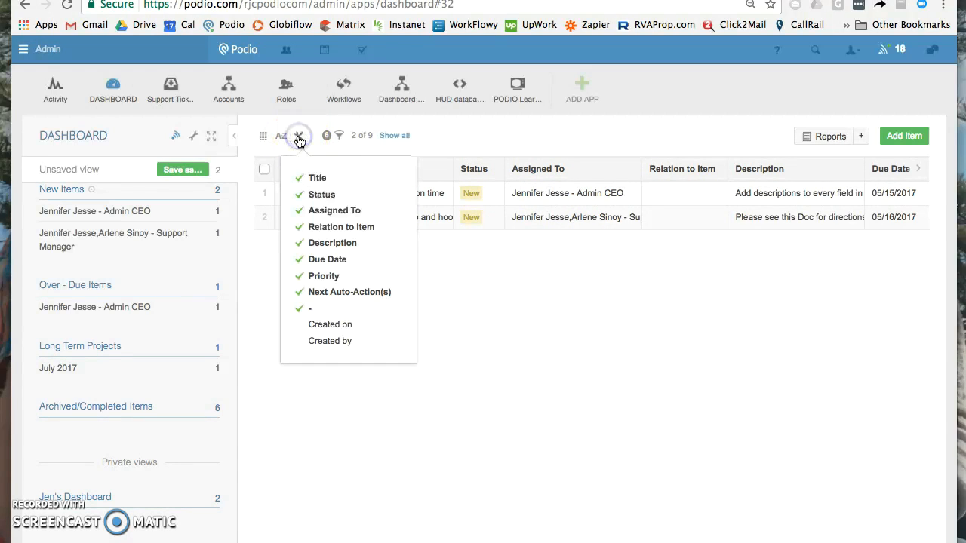
click(324, 213)
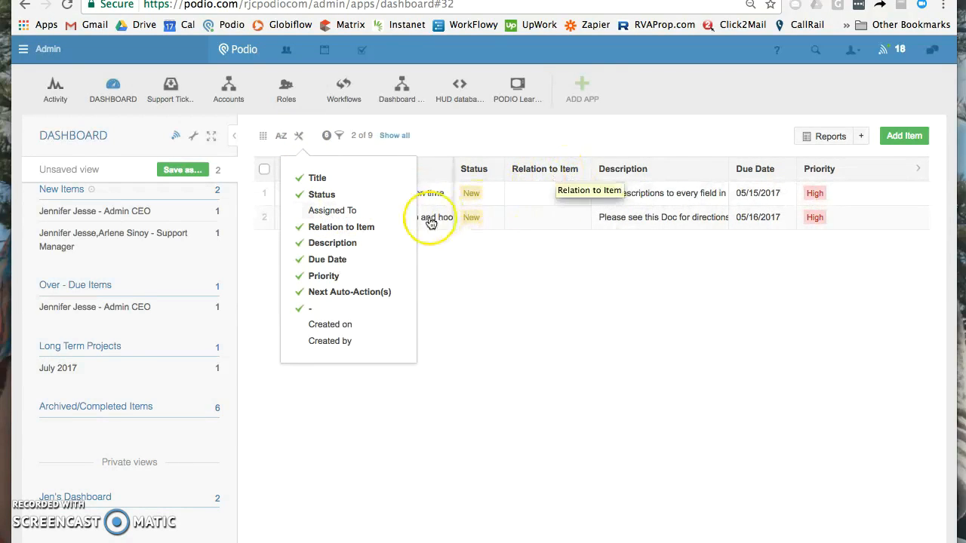
click(368, 226)
click(298, 135)
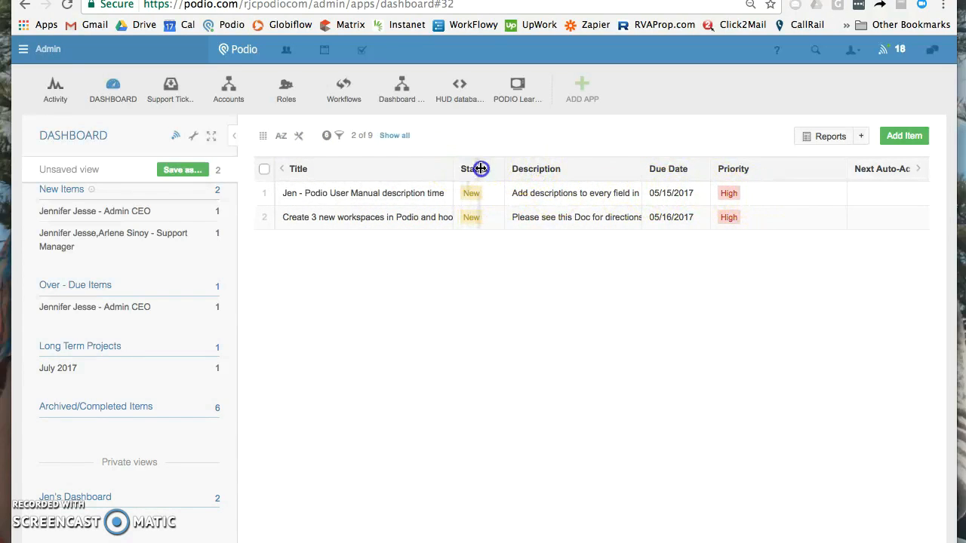
- Widen the Title column further and make the Due Date column slightly wider
drag(483, 169, 488, 169)
scroll(726, 198, right, 5)
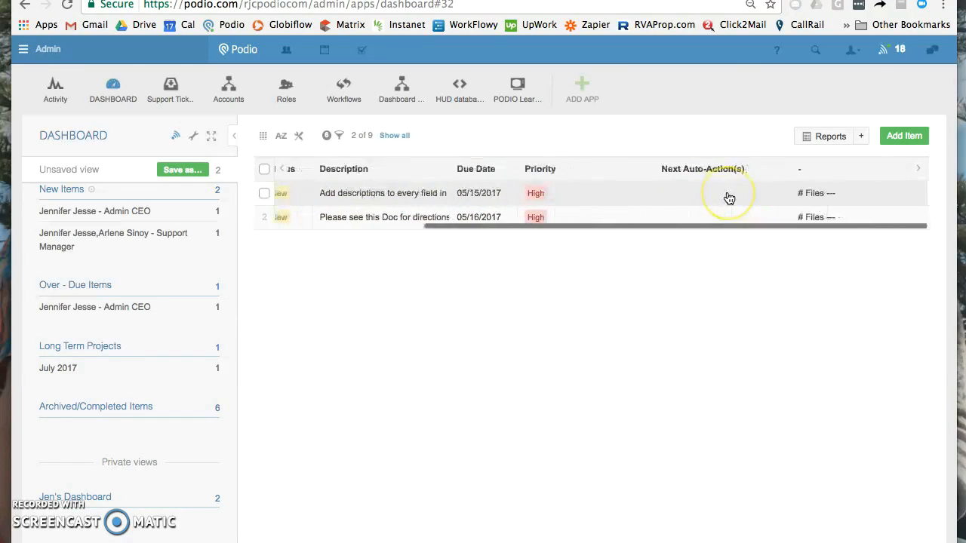
scroll(727, 198, left, 5)
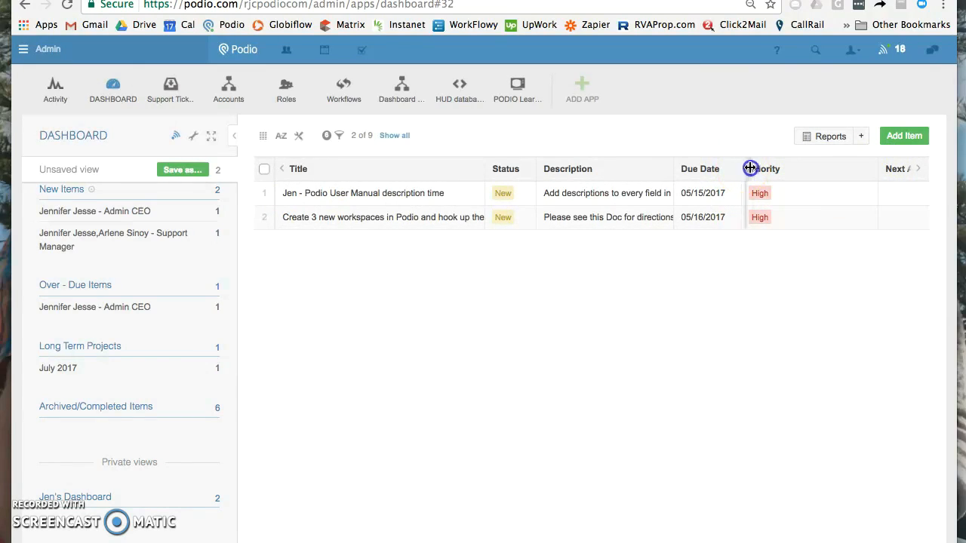
drag(750, 168, 756, 168)
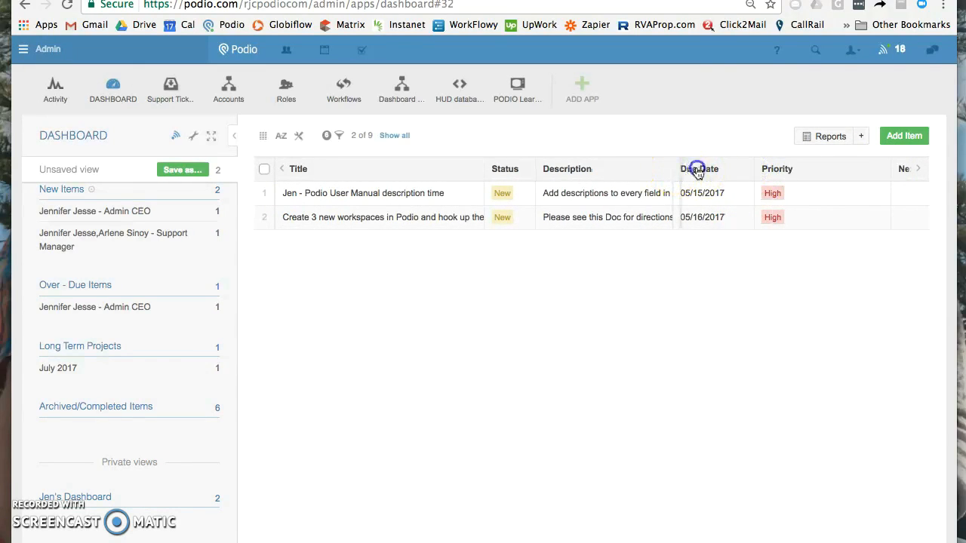
- Widen the Description column so more of each item's description text fits
drag(674, 169, 752, 173)
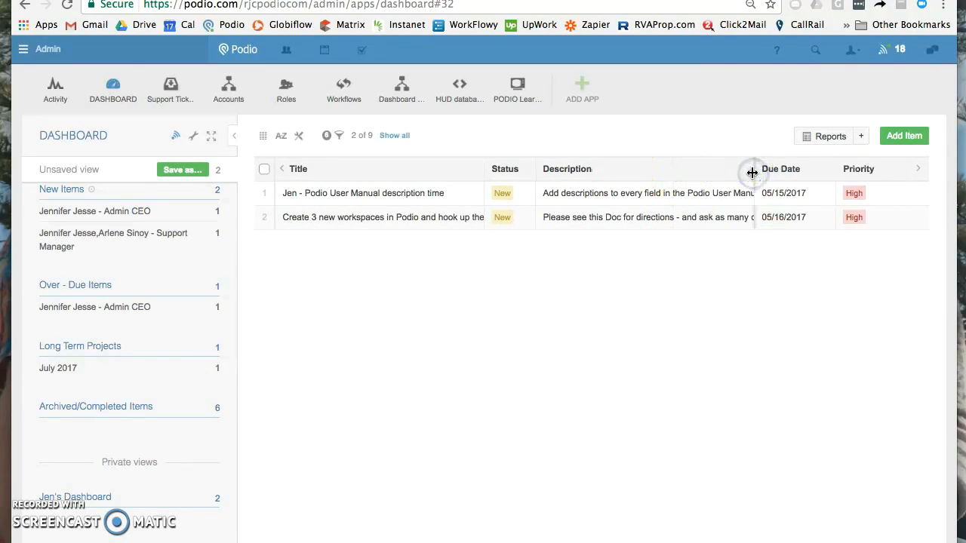
click(758, 173)
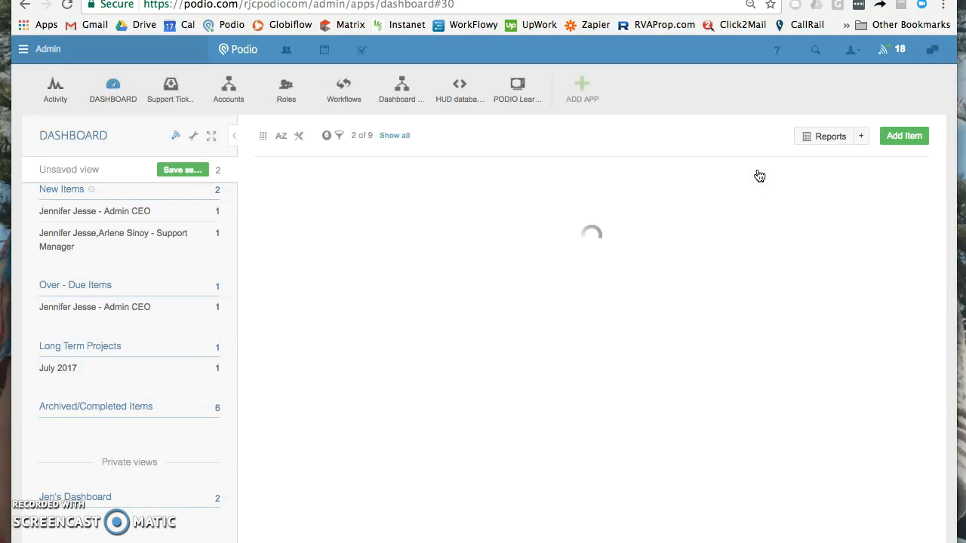
drag(764, 168, 771, 167)
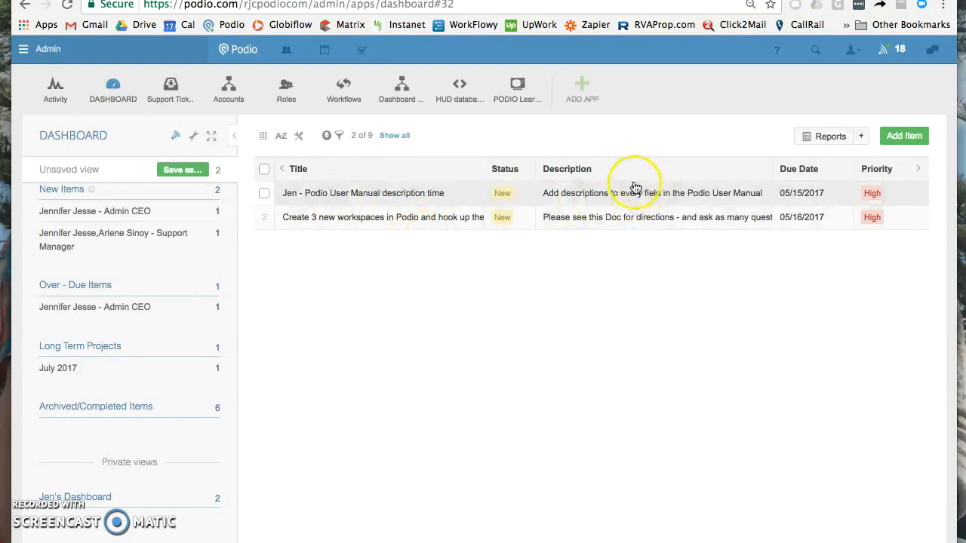
- Overwrite the current private view with the new table layout, keeping its title and Split by set to None
click(189, 170)
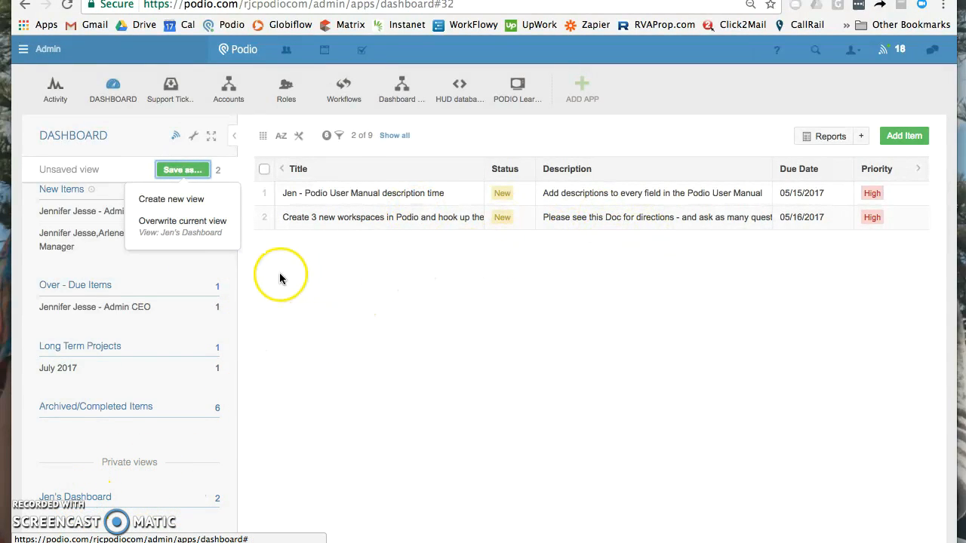
click(199, 235)
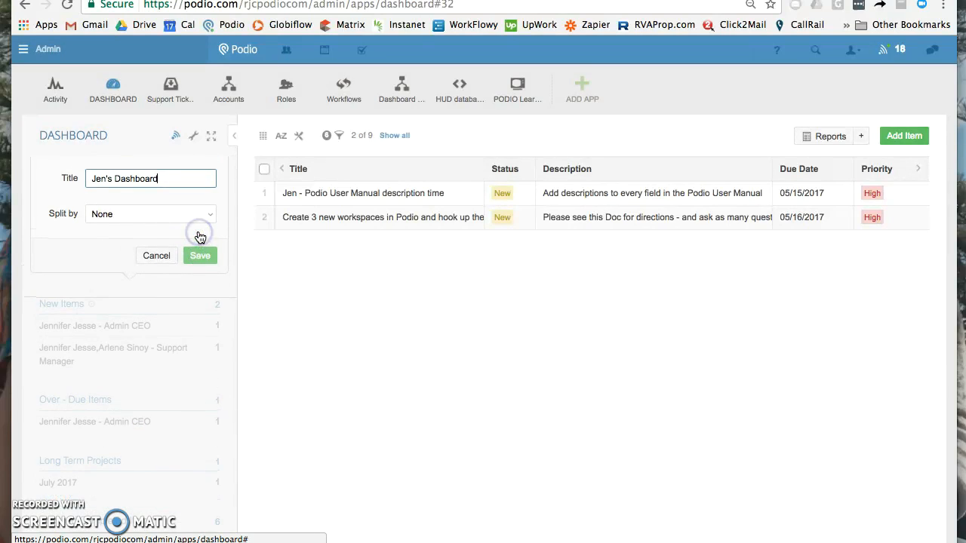
click(121, 216)
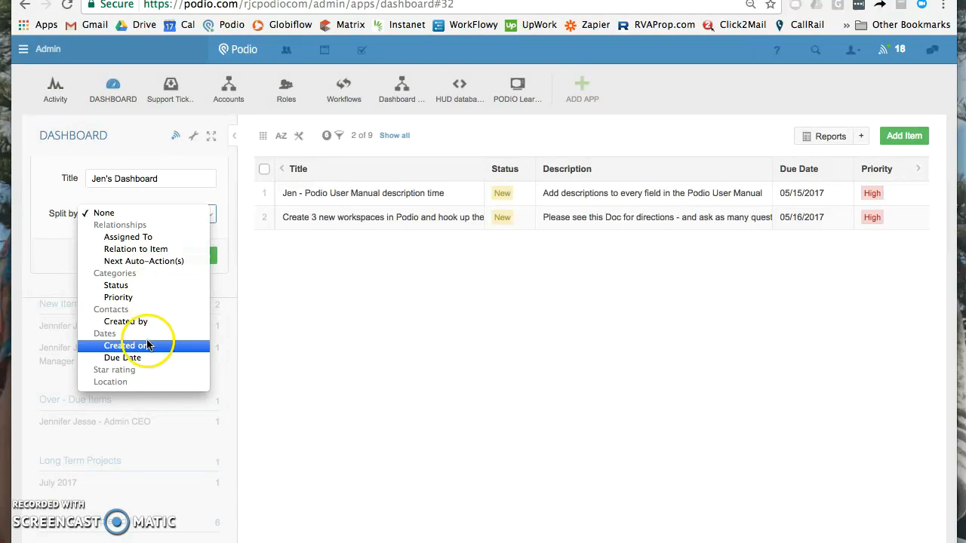
click(107, 214)
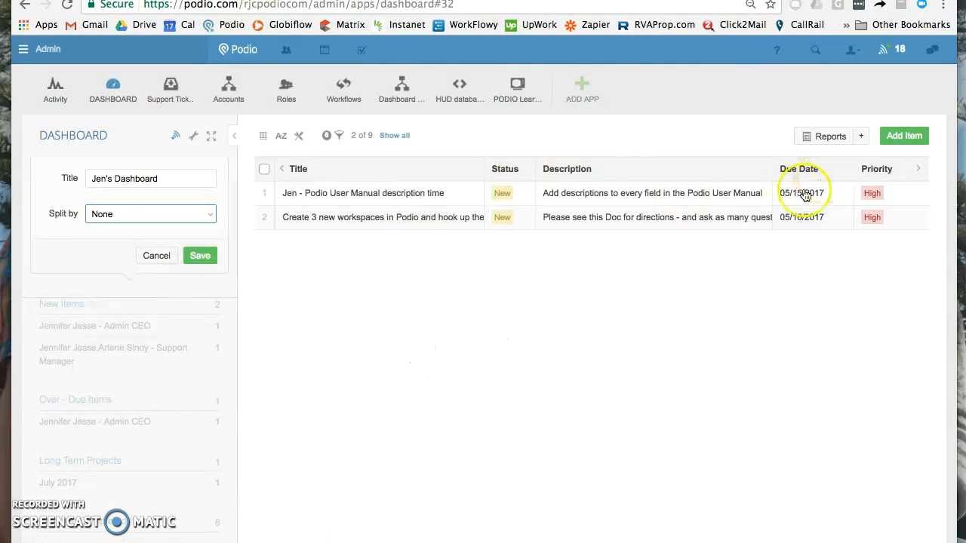
click(200, 255)
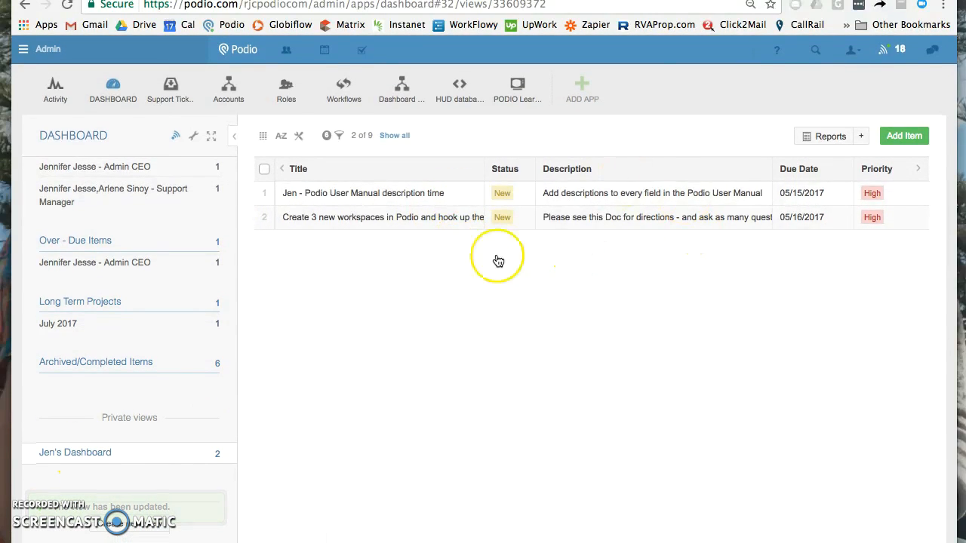
scroll(147, 302, up, 3)
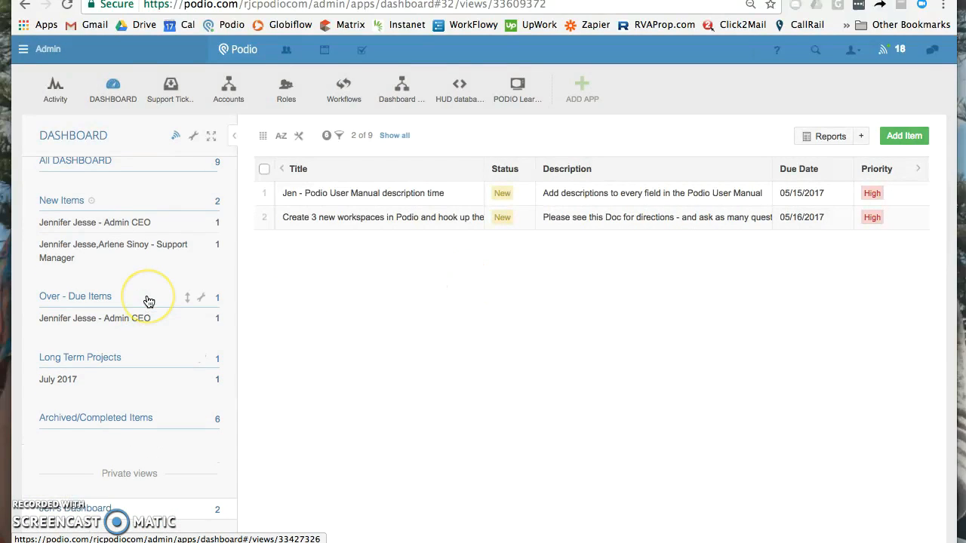